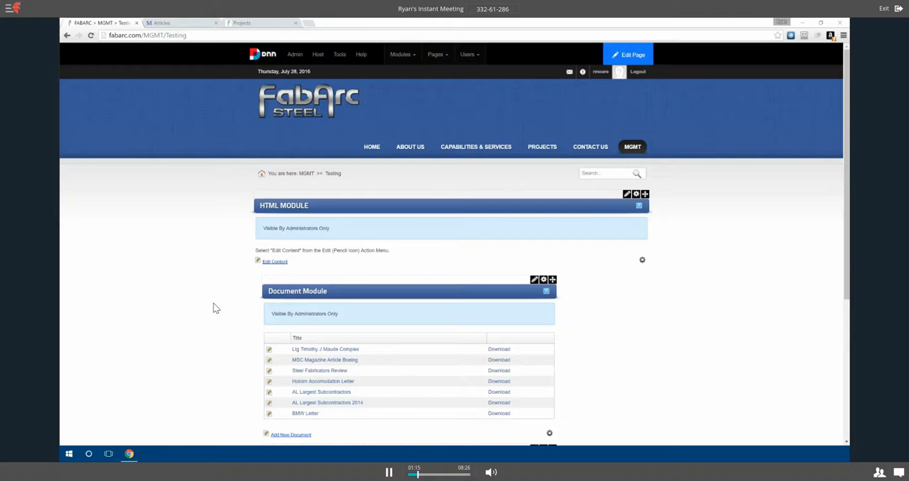
# Open the content of the HTML MODULE on the Testing page for editing
pyautogui.scroll(-1, 192, 281)
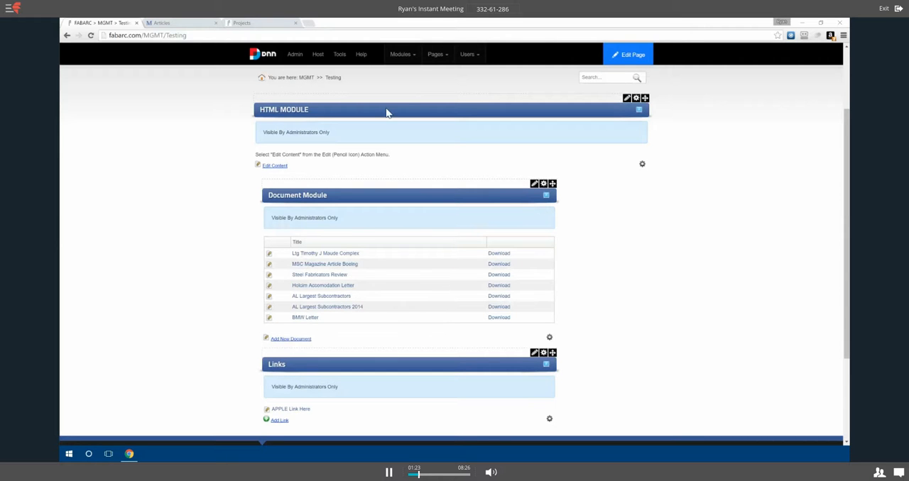
pyautogui.moveTo(626, 98)
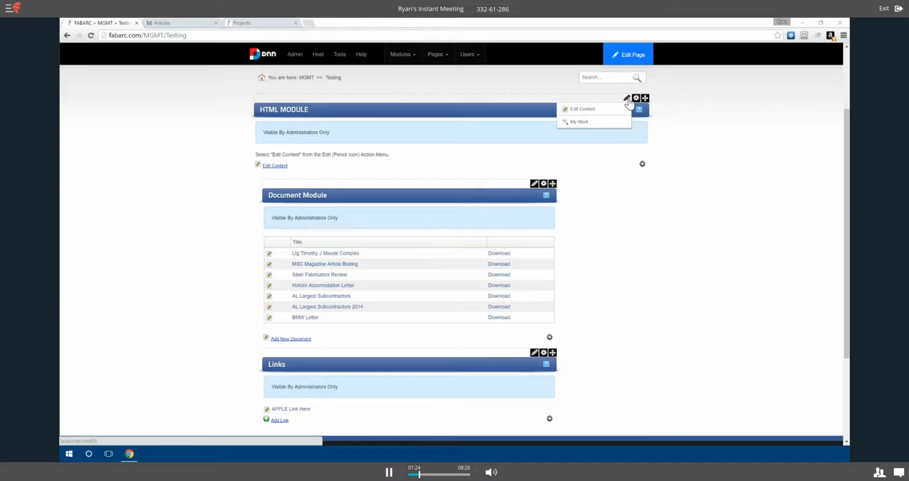
pyautogui.click(583, 109)
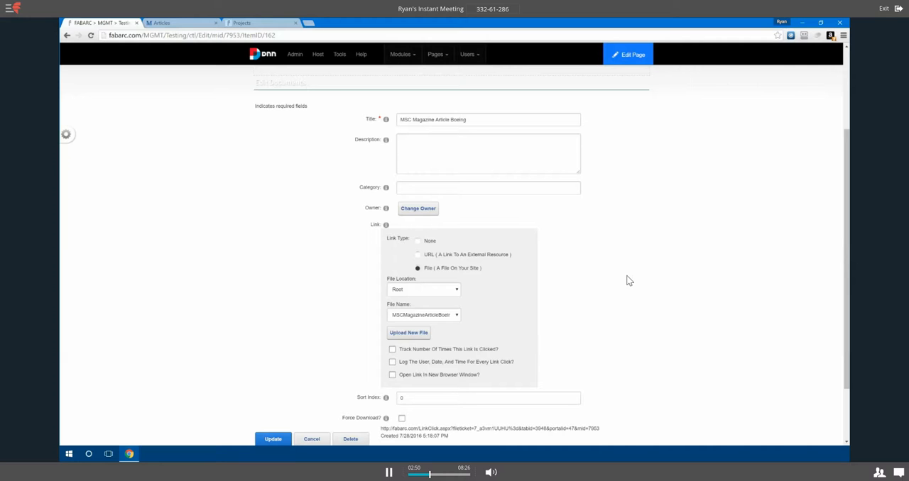
# Examine the title, description, category and link fields of the MSC Magazine Article Boeing document
pyautogui.scroll(-1, 628, 281)
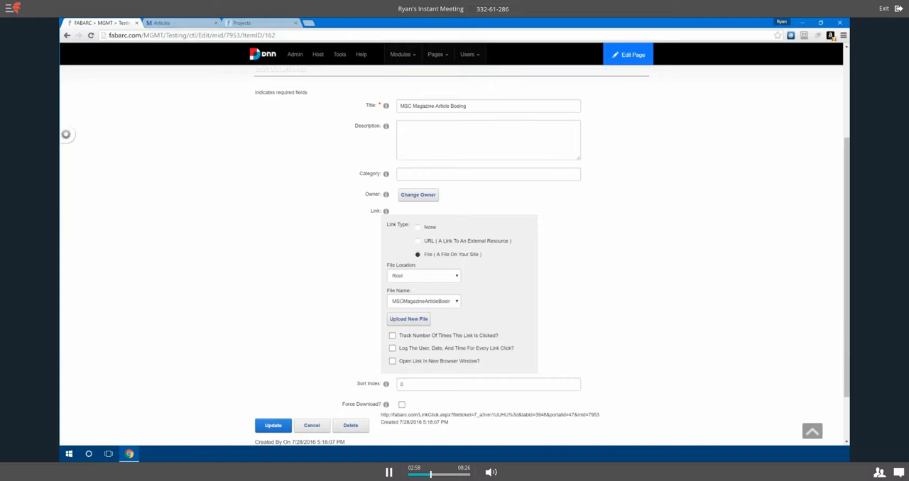
pyautogui.tripleClick(434, 106)
pyautogui.click(489, 140)
pyautogui.click(453, 174)
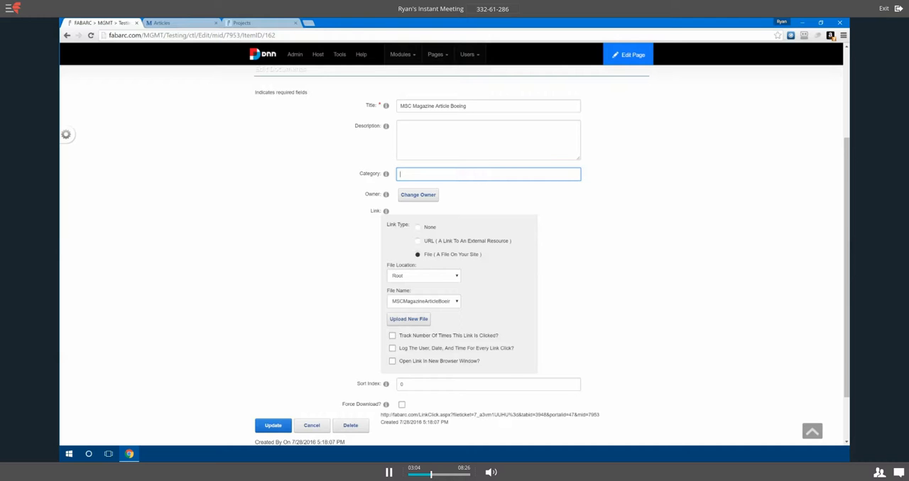
pyautogui.scroll(-2, 448, 213)
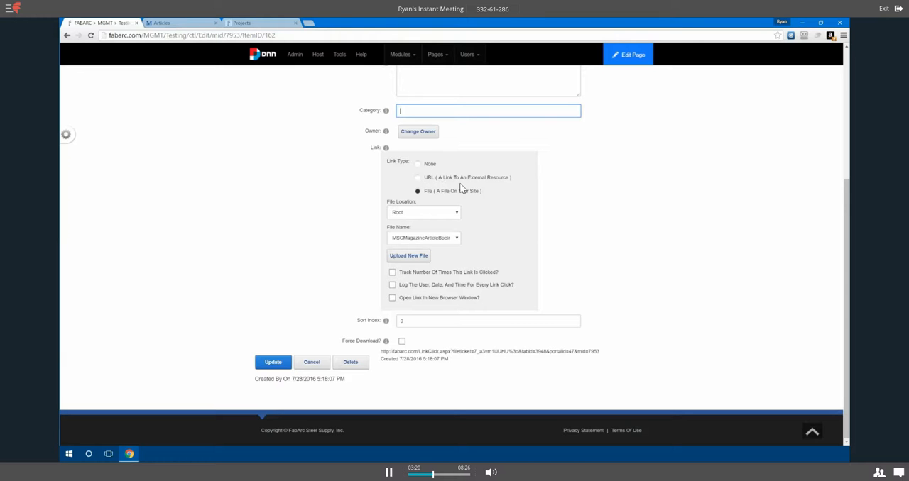
# Try images/ as the document's file location, check its available file names, and cancel the edit
pyautogui.click(422, 215)
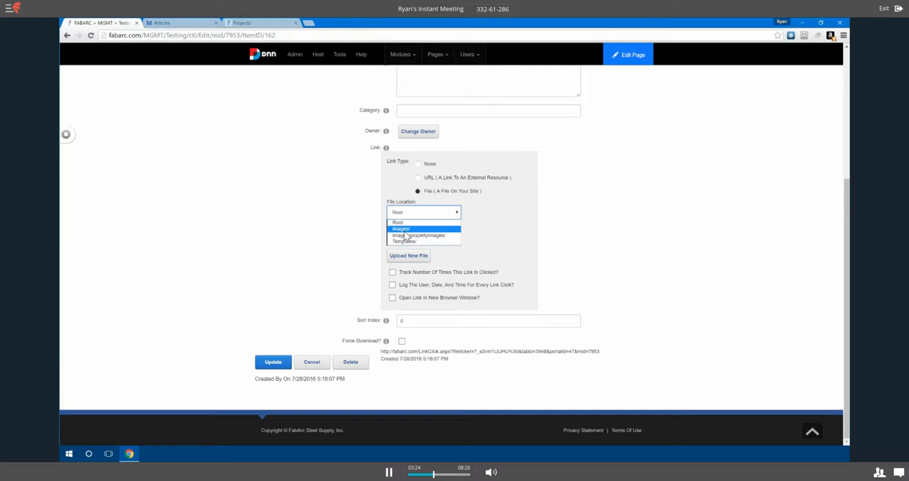
pyautogui.click(404, 229)
pyautogui.click(426, 263)
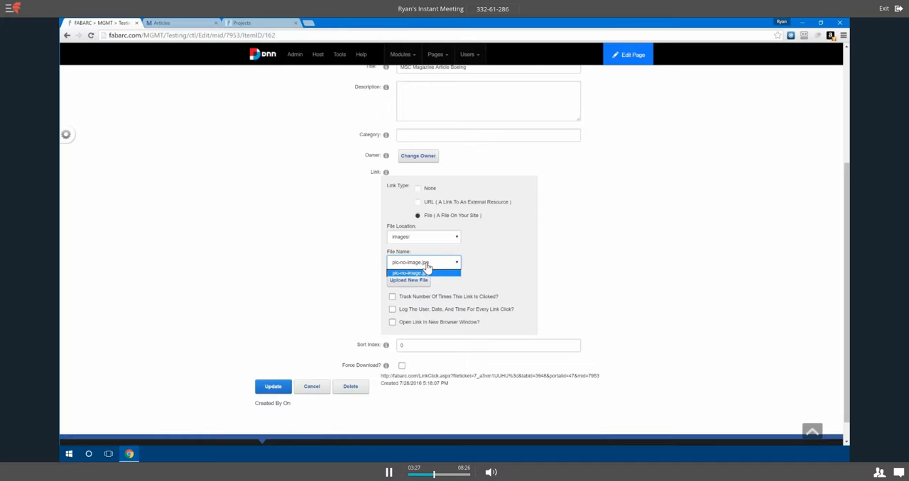
pyautogui.click(501, 271)
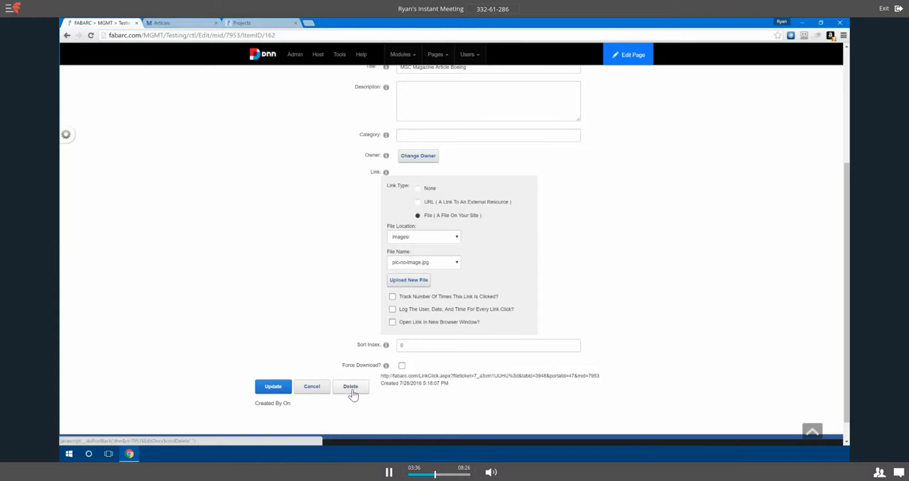
pyautogui.click(315, 391)
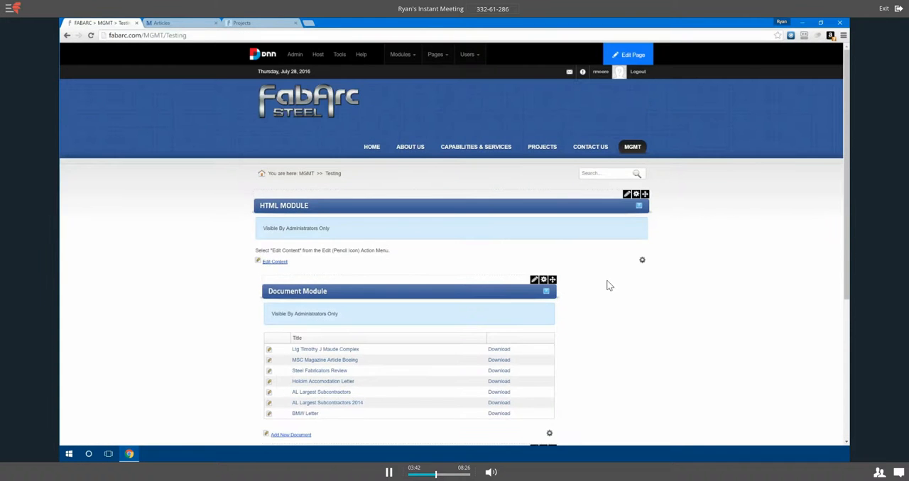
# Open the APPLE Link Here entry of the Links module for editing, review its settings, and cancel without saving
pyautogui.scroll(-1, 221, 303)
pyautogui.scroll(-1, 221, 302)
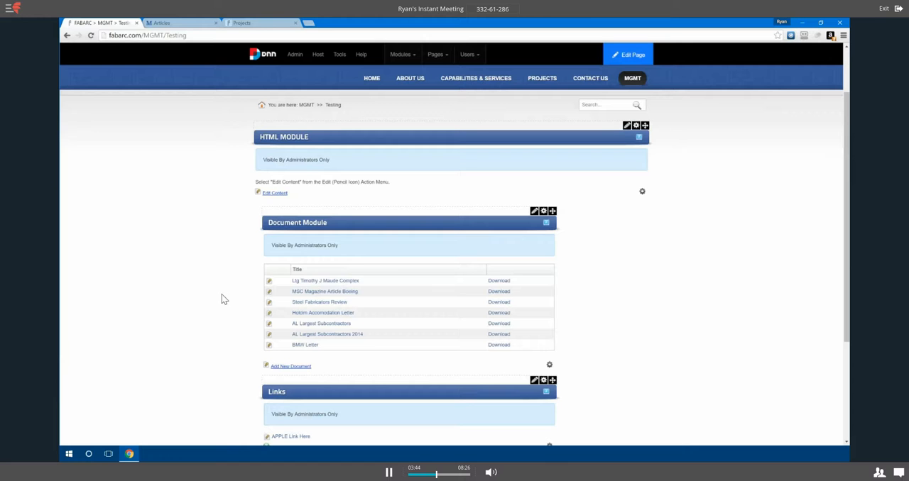
pyautogui.scroll(-2, 643, 296)
pyautogui.scroll(-2, 643, 296)
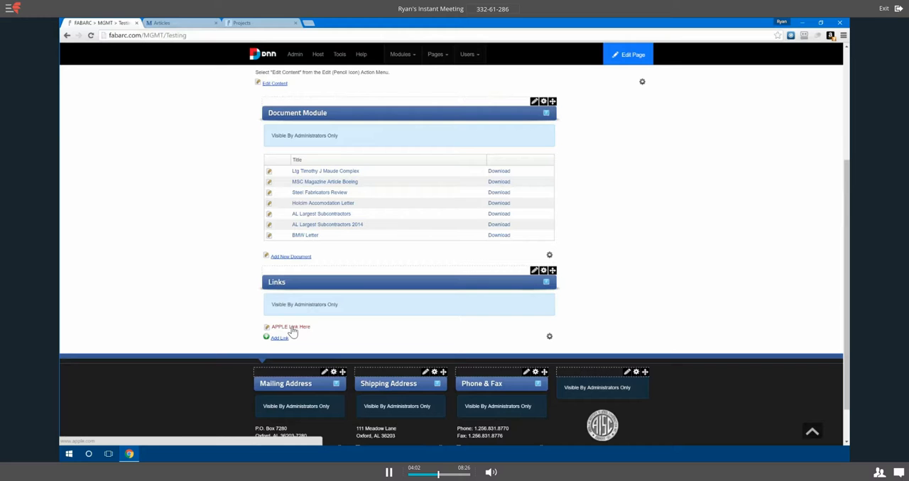
pyautogui.click(258, 329)
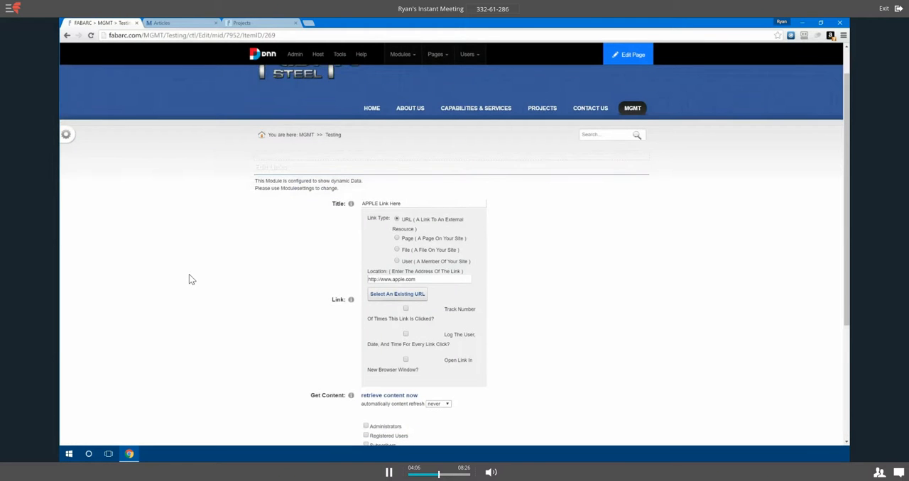
pyautogui.scroll(-1, 192, 280)
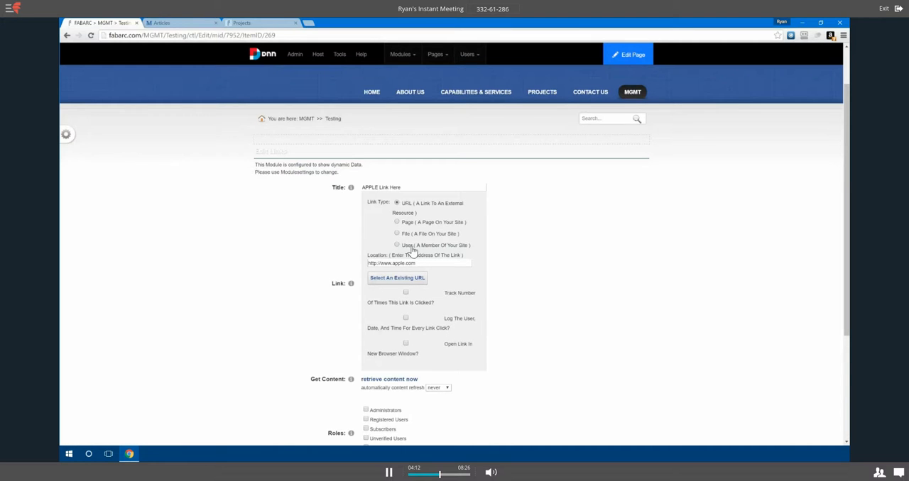
pyautogui.scroll(-1, 582, 282)
pyautogui.scroll(-1, 582, 282)
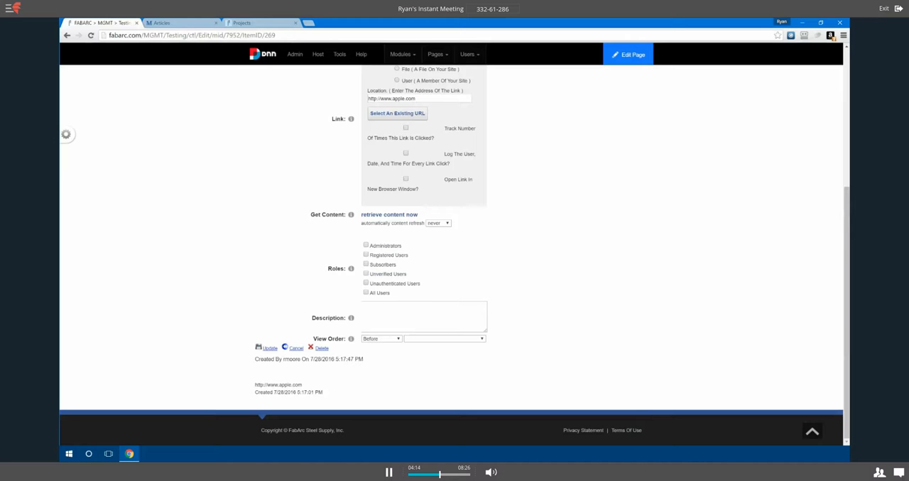
pyautogui.click(296, 349)
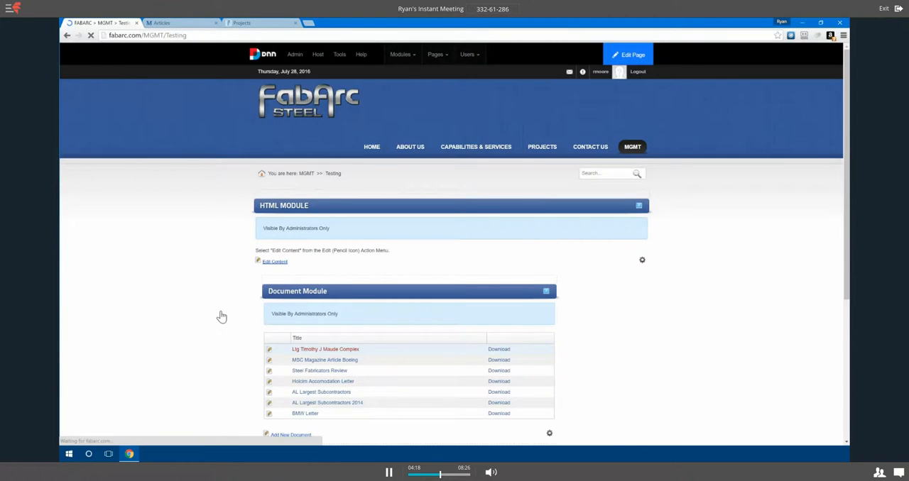
# Switch to the Moore Creative Articles page and open the DNN & Google Page Speed Insights article for editing
pyautogui.scroll(-2, 209, 304)
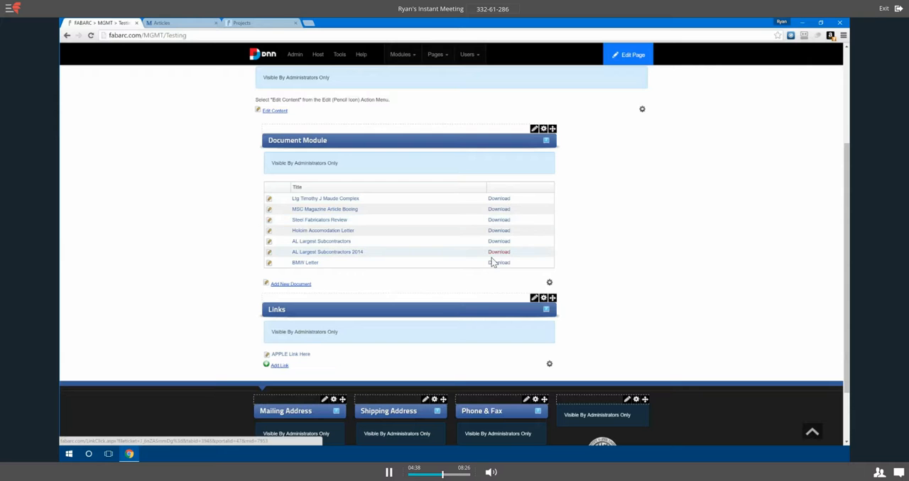
pyautogui.scroll(1, 633, 250)
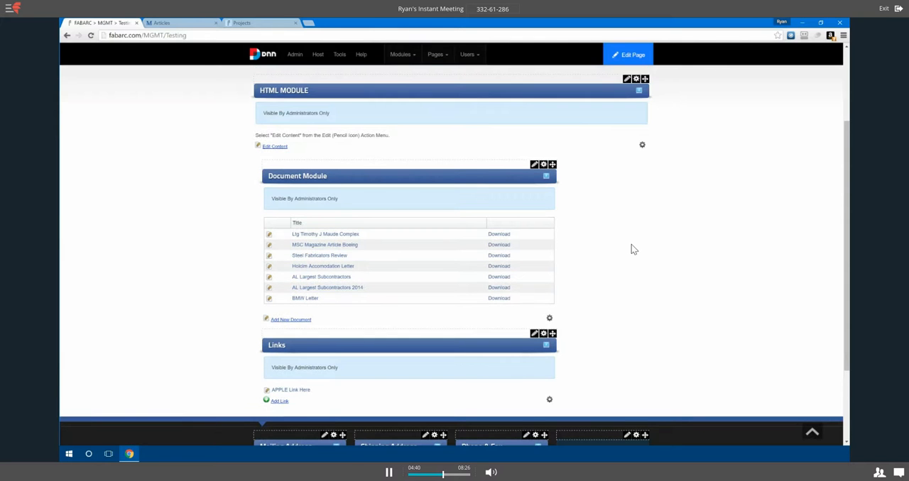
pyautogui.scroll(3, 632, 249)
pyautogui.click(190, 24)
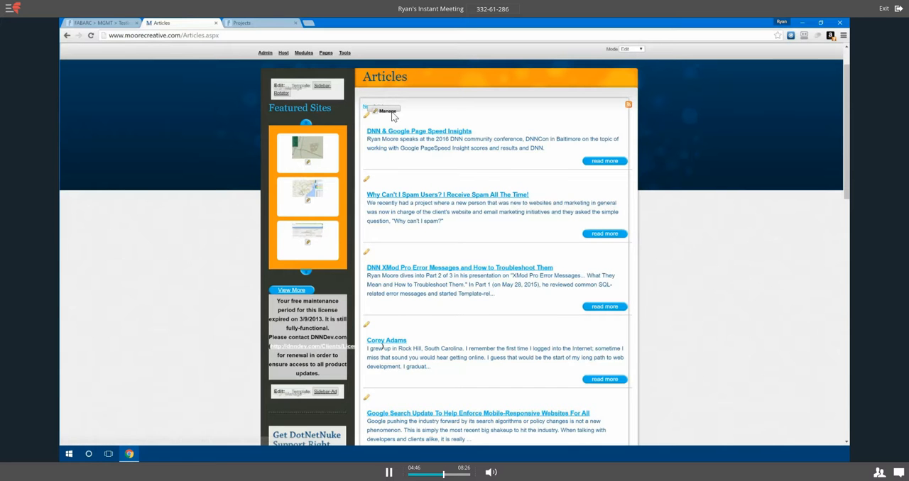
pyautogui.moveTo(391, 113)
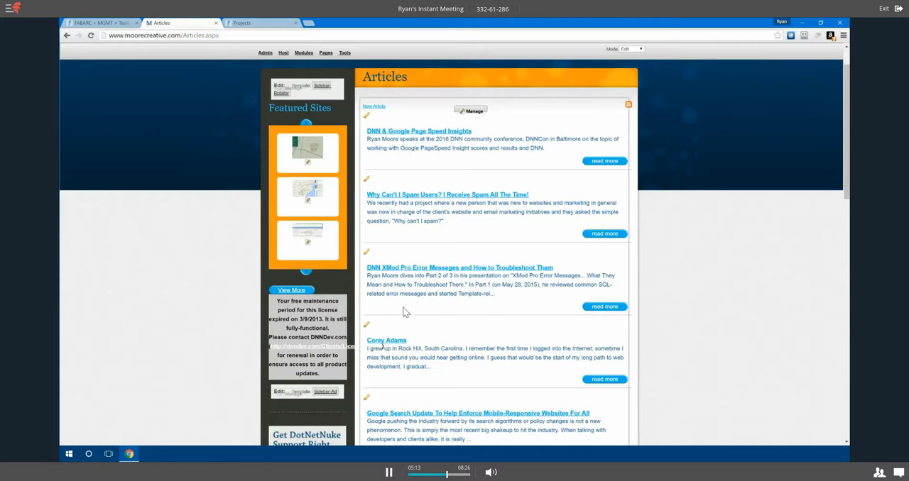
pyautogui.click(366, 118)
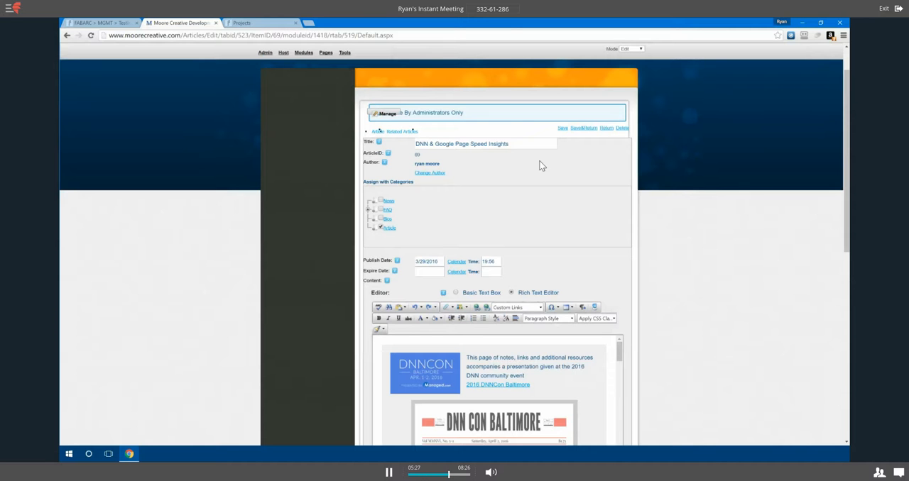
# Examine the article's title, assigned category, publish date, content and description in the edit form
pyautogui.moveTo(510, 144); pyautogui.dragTo(416, 145)
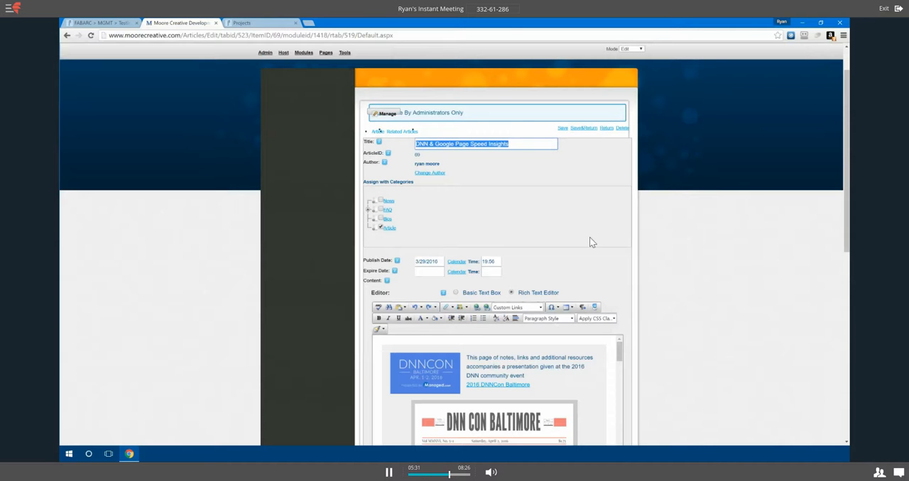
pyautogui.click(381, 227)
pyautogui.scroll(-2, 603, 236)
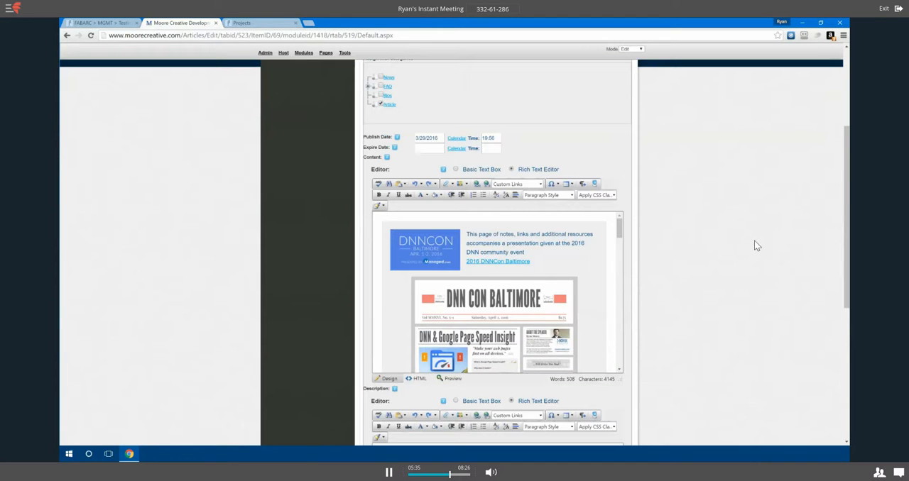
pyautogui.scroll(-1, 756, 244)
pyautogui.scroll(-1, 756, 246)
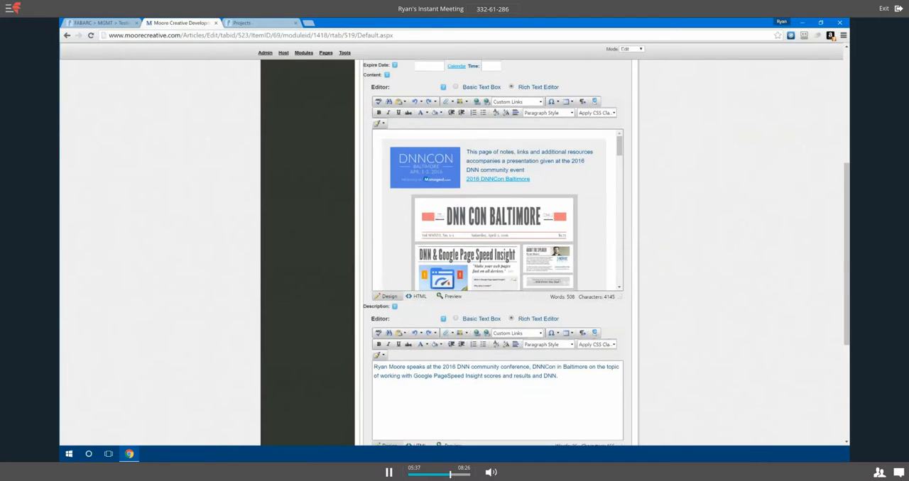
pyautogui.scroll(-1, 614, 162)
pyautogui.scroll(-5, 615, 162)
pyautogui.scroll(-5, 604, 213)
pyautogui.scroll(-4, 716, 251)
pyautogui.scroll(-1, 715, 251)
pyautogui.moveTo(374, 270); pyautogui.dragTo(550, 280)
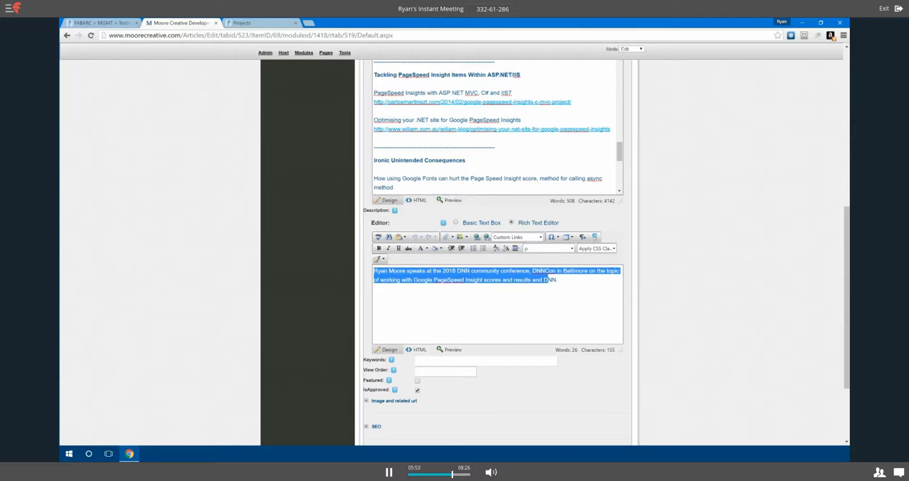
# Expand the article's Image and related url section and examine its image file and related link options
pyautogui.scroll(3, 308, 176)
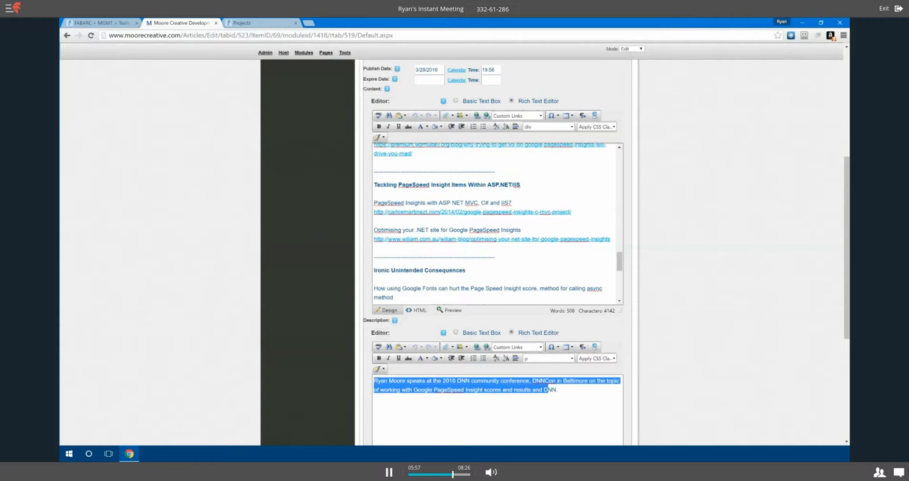
pyautogui.scroll(-1, 751, 277)
pyautogui.scroll(-5, 751, 276)
pyautogui.scroll(-1, 751, 276)
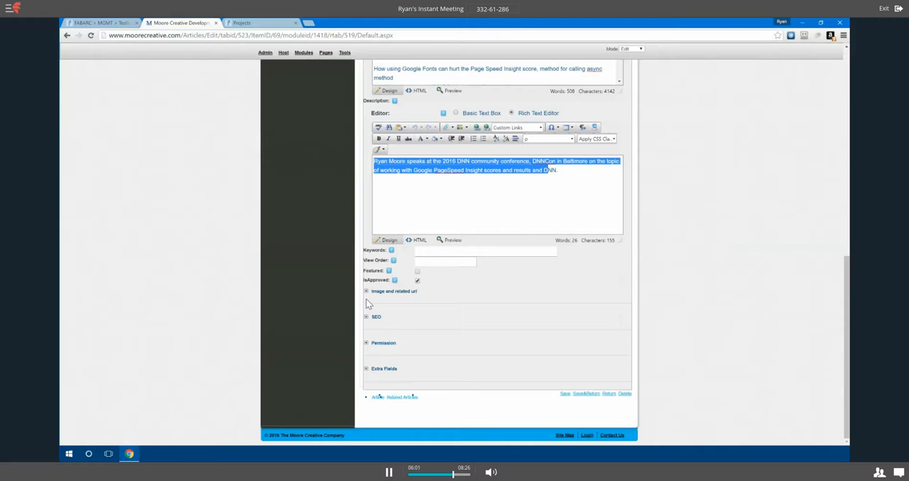
pyautogui.click(366, 291)
pyautogui.scroll(-2, 664, 347)
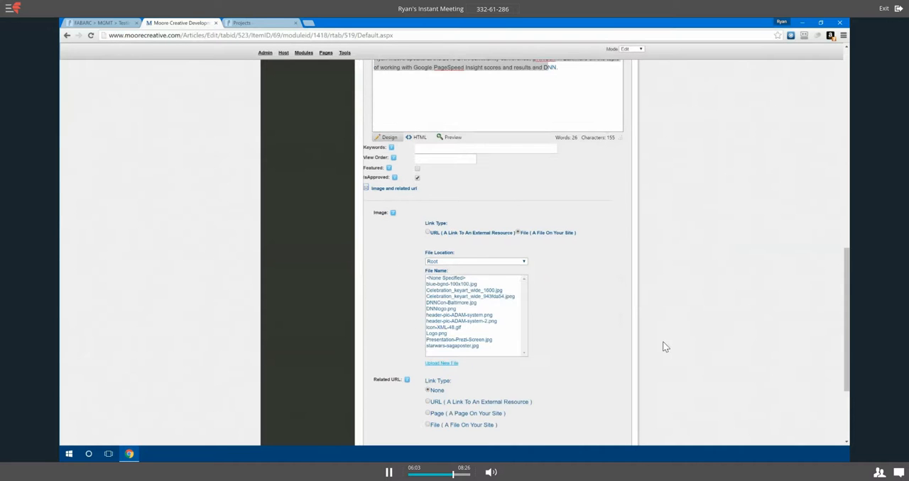
pyautogui.scroll(-1, 664, 347)
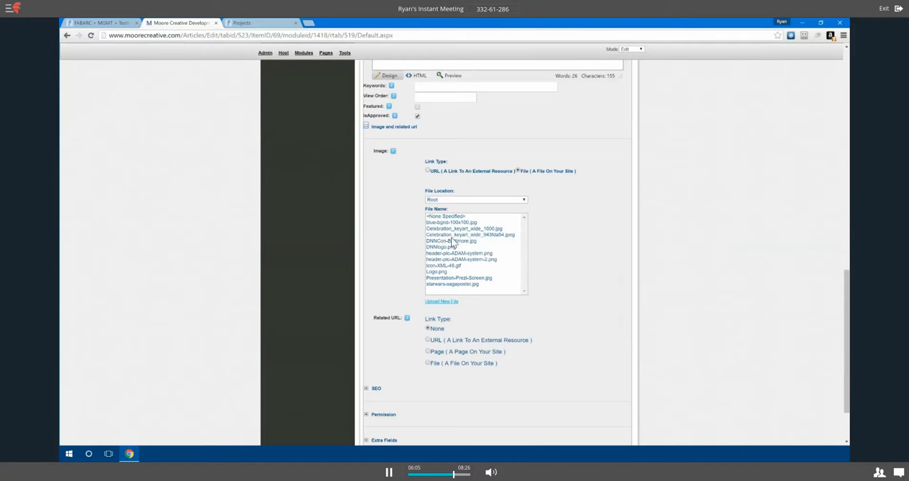
pyautogui.scroll(-1, 397, 317)
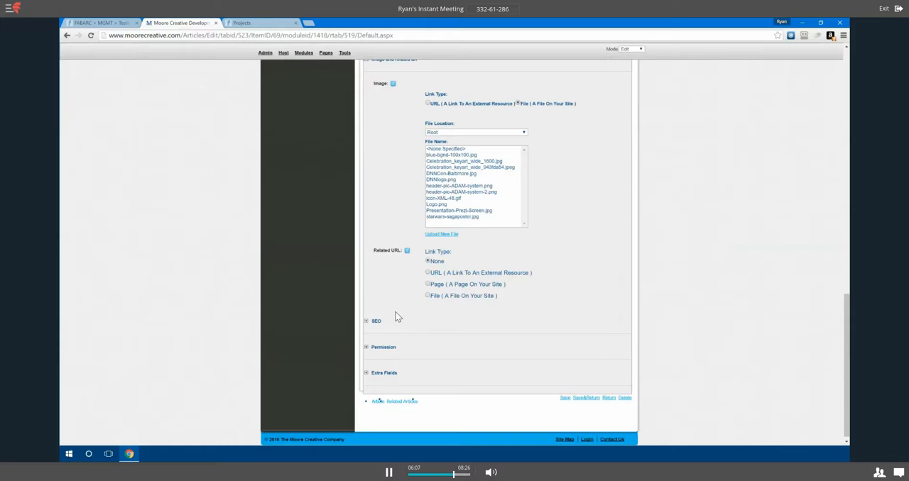
# Expand the article's SEO section to review its fields, and return to the articles list without saving
pyautogui.click(365, 322)
pyautogui.scroll(-1, 296, 271)
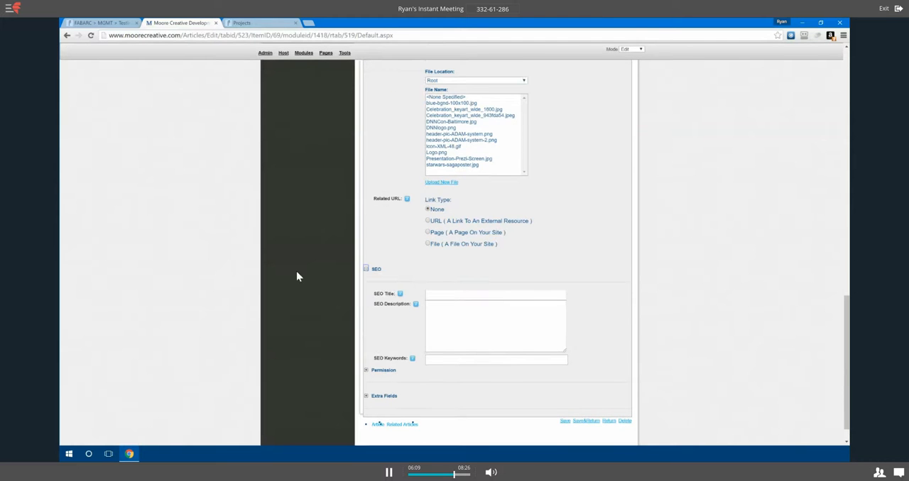
pyautogui.scroll(-1, 296, 271)
pyautogui.scroll(-1, 307, 319)
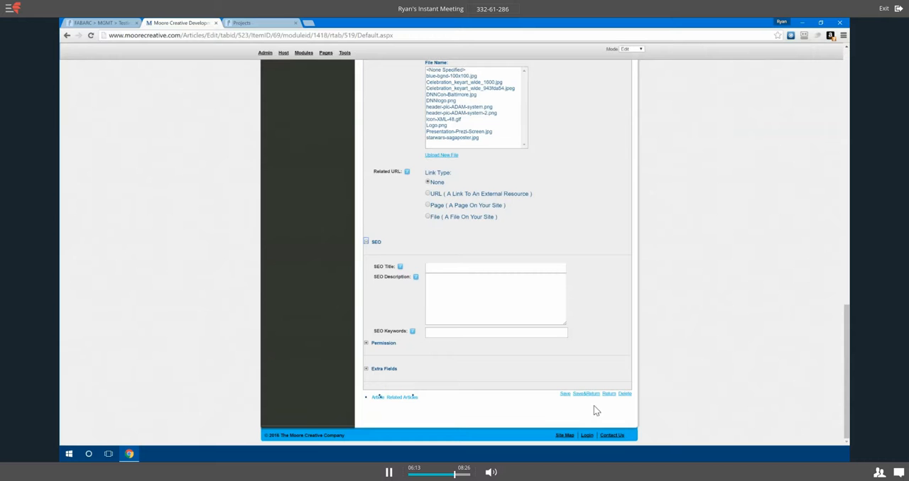
pyautogui.click(608, 394)
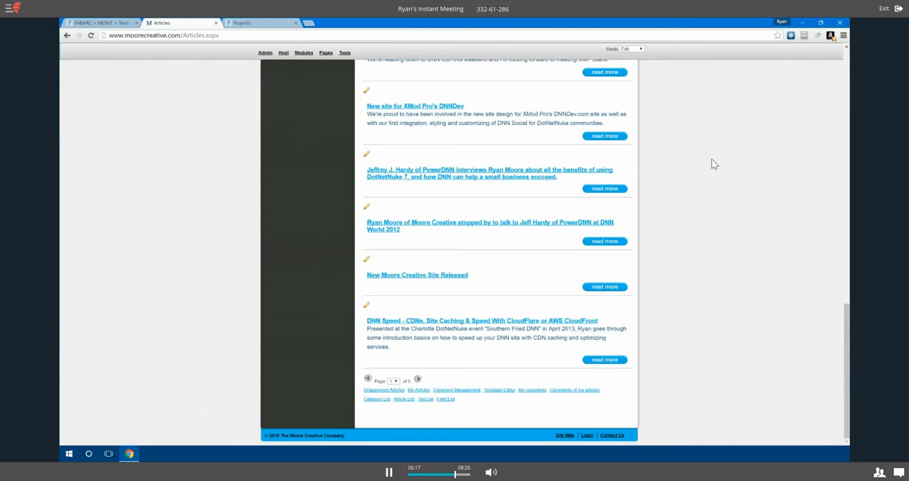
pyautogui.scroll(2, 714, 164)
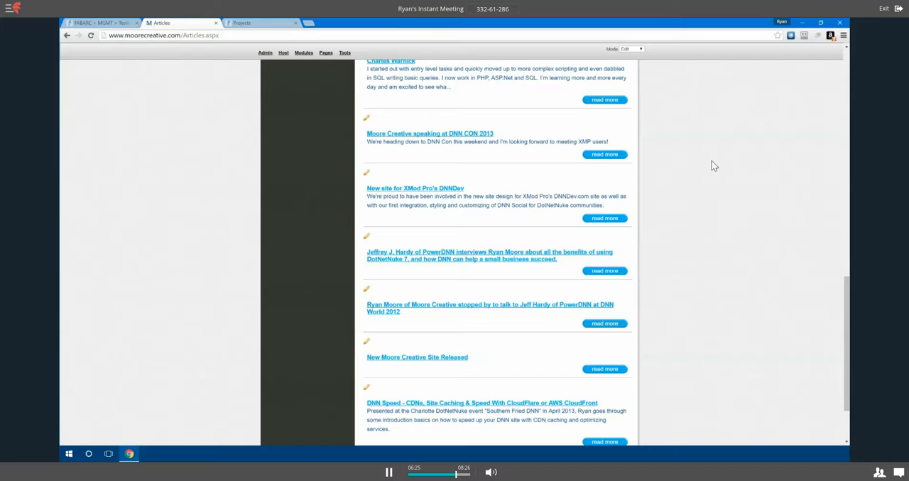
pyautogui.scroll(4, 704, 183)
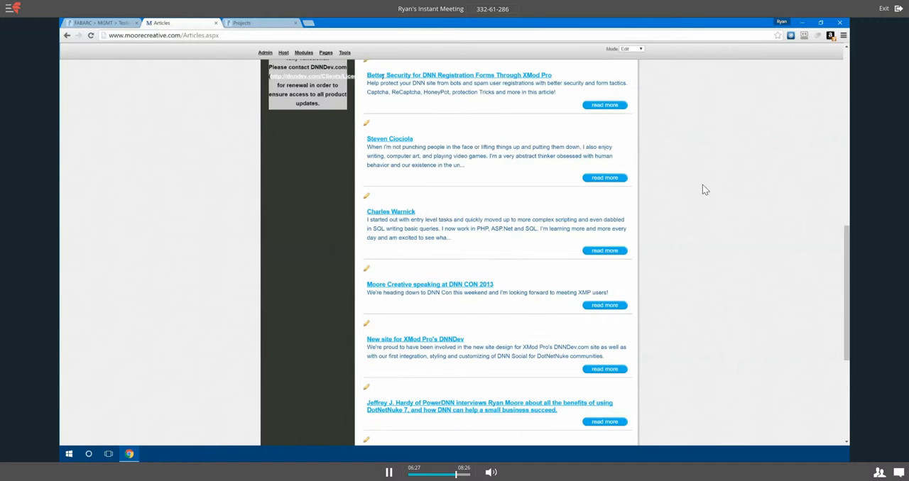
# Switch to the FabArc Projects page and look through the entries in its Project Listings module
pyautogui.scroll(2, 702, 189)
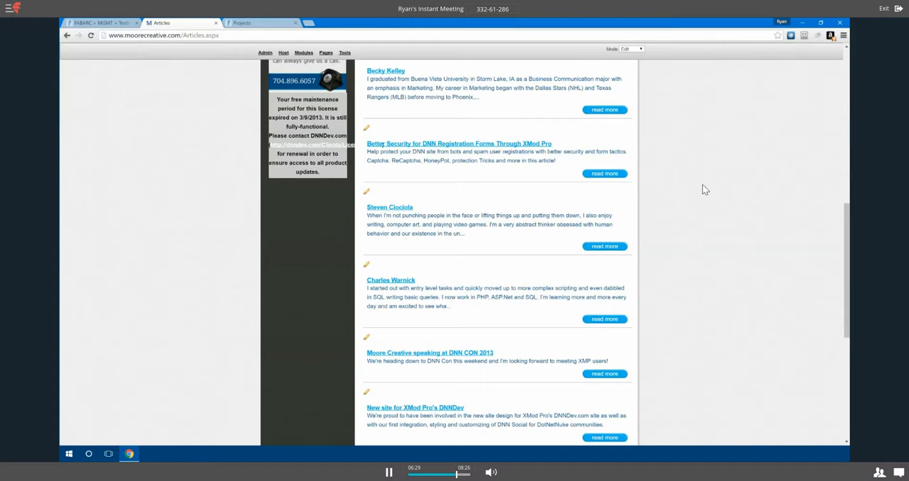
pyautogui.scroll(2, 702, 190)
pyautogui.scroll(2, 702, 189)
pyautogui.click(252, 24)
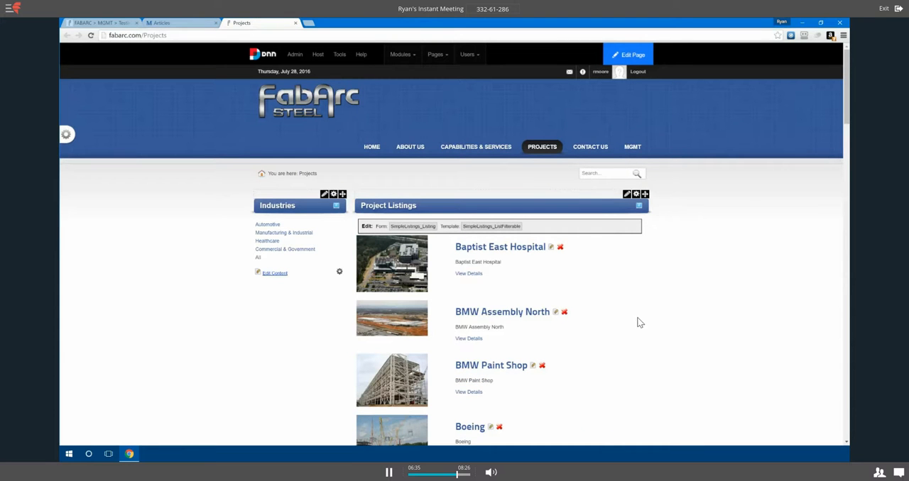
pyautogui.scroll(-1, 636, 322)
pyautogui.scroll(-1, 637, 323)
pyautogui.scroll(-1, 637, 323)
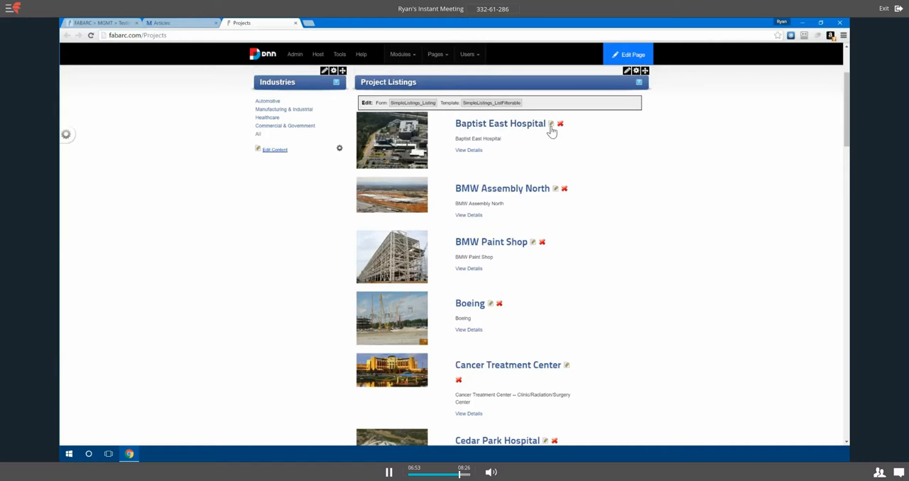
pyautogui.scroll(2, 609, 221)
# Open the Baptist East Hospital project's detail page and review its description and images
pyautogui.click(510, 198)
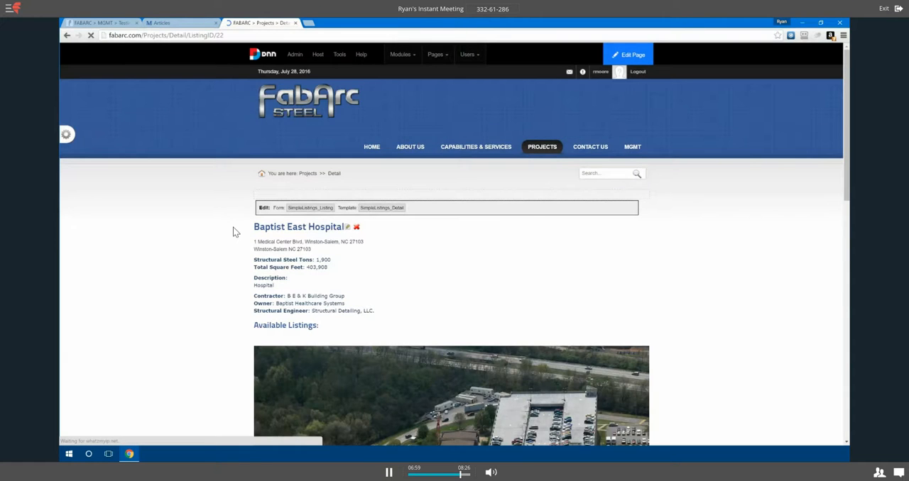
pyautogui.scroll(-2, 203, 239)
pyautogui.scroll(-1, 202, 242)
pyautogui.scroll(-2, 179, 239)
pyautogui.scroll(-1, 150, 236)
pyautogui.scroll(3, 151, 238)
pyautogui.scroll(3, 151, 240)
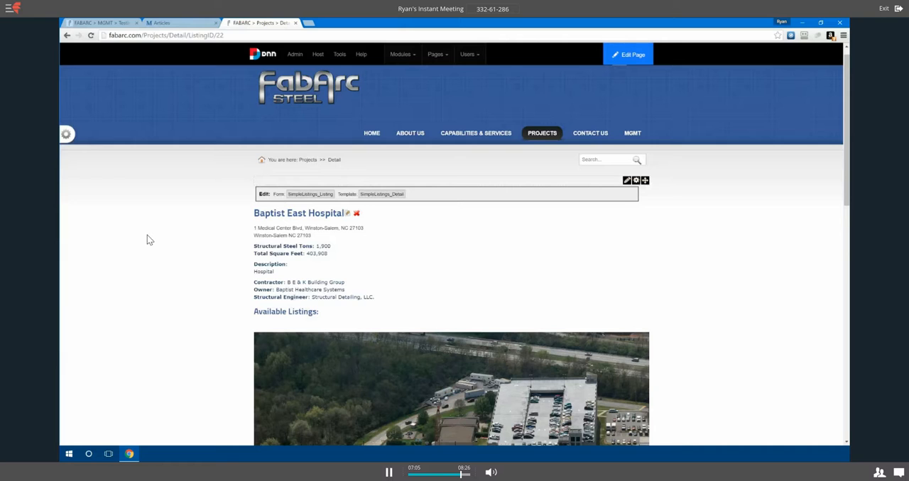
# Open the Baptist East Hospital listing for editing and highlight most of the text in its Description editor
pyautogui.click(347, 215)
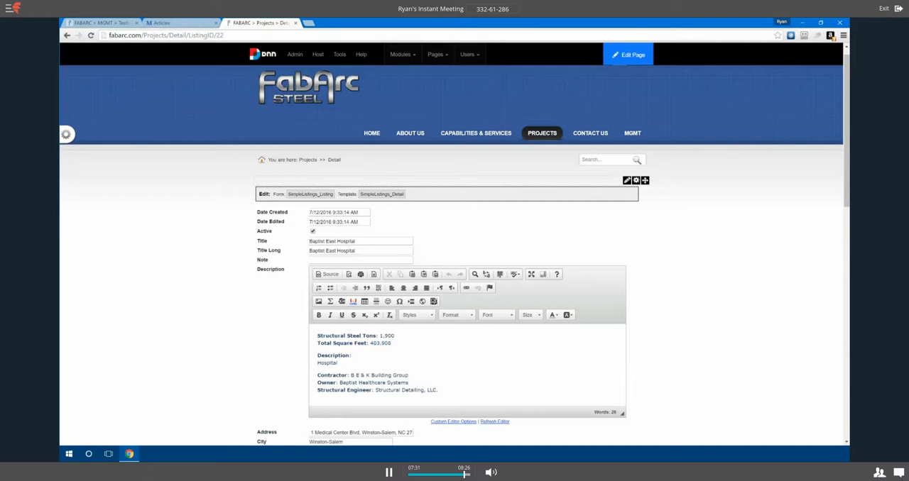
pyautogui.moveTo(338, 335); pyautogui.dragTo(388, 390)
pyautogui.moveTo(338, 336); pyautogui.dragTo(332, 336)
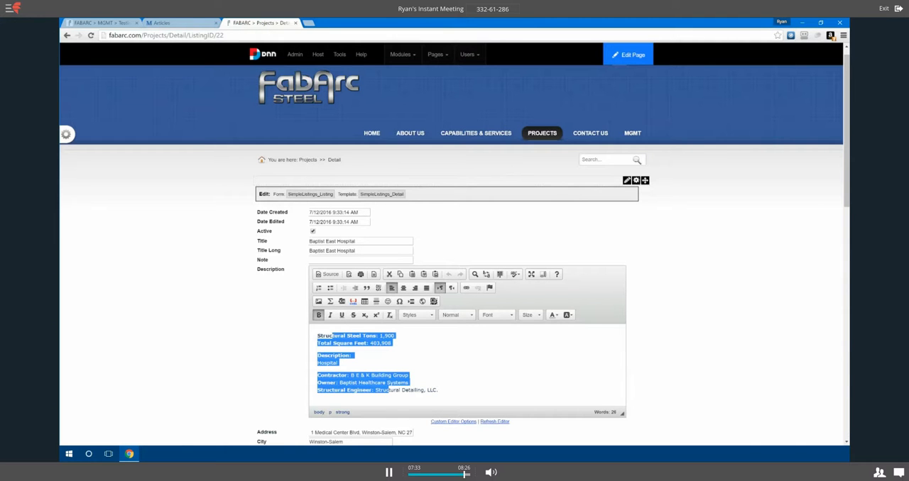
# Examine the listing's address, image, file, additional HTML and category fields, and return to the MGMT Testing page without saving
pyautogui.scroll(-1, 660, 326)
pyautogui.scroll(-1, 680, 290)
pyautogui.scroll(-1, 680, 290)
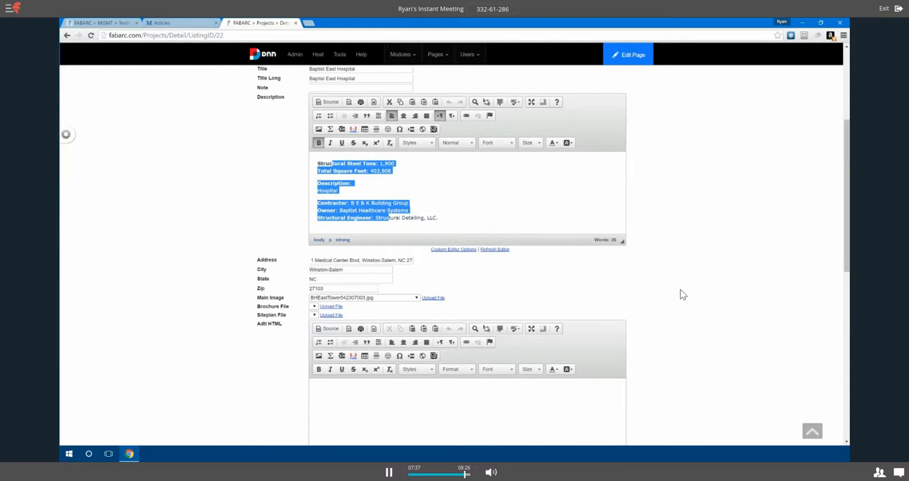
pyautogui.scroll(-1, 680, 295)
pyautogui.scroll(-1, 681, 295)
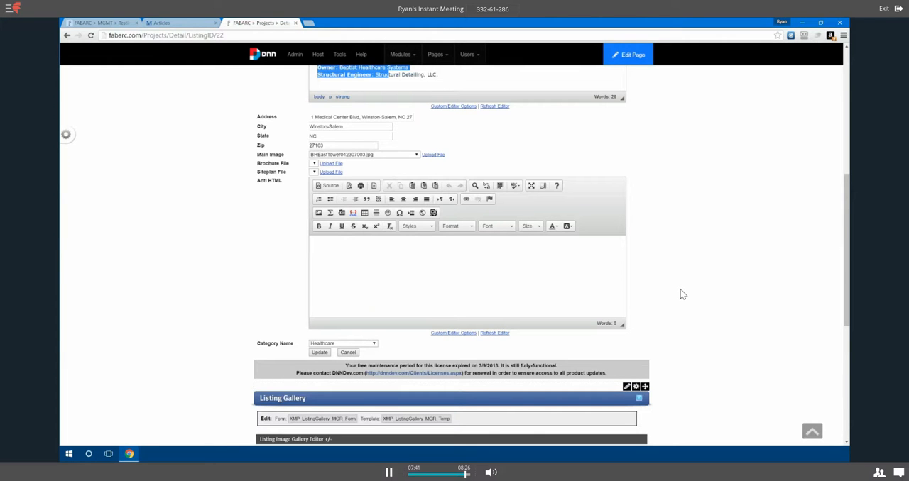
pyautogui.scroll(1, 681, 292)
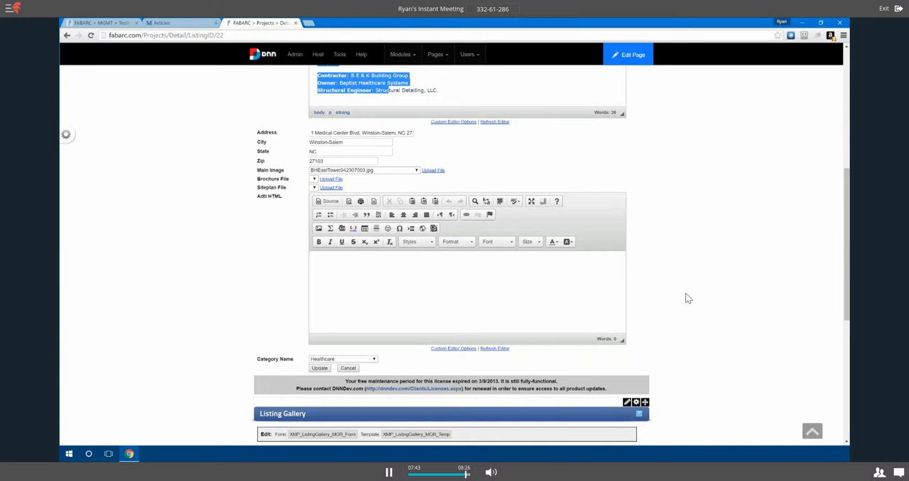
pyautogui.scroll(1, 686, 298)
pyautogui.scroll(1, 705, 310)
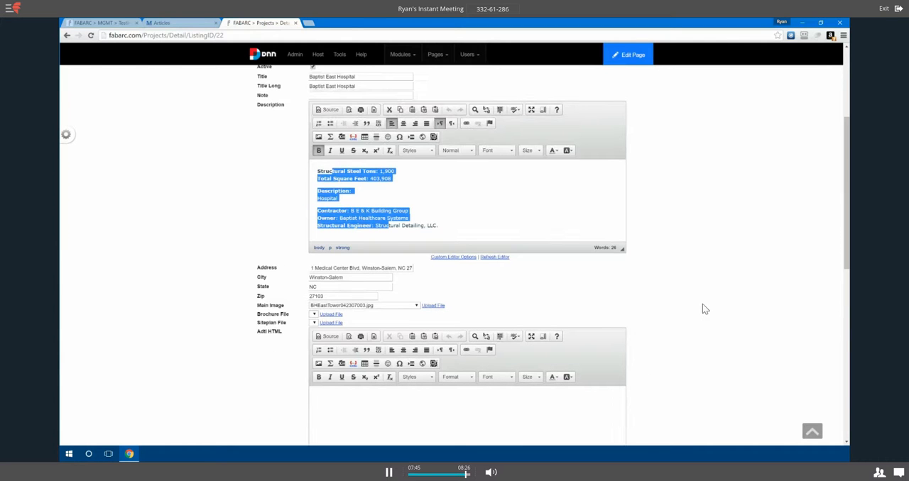
pyautogui.scroll(1, 705, 310)
pyautogui.scroll(1, 705, 310)
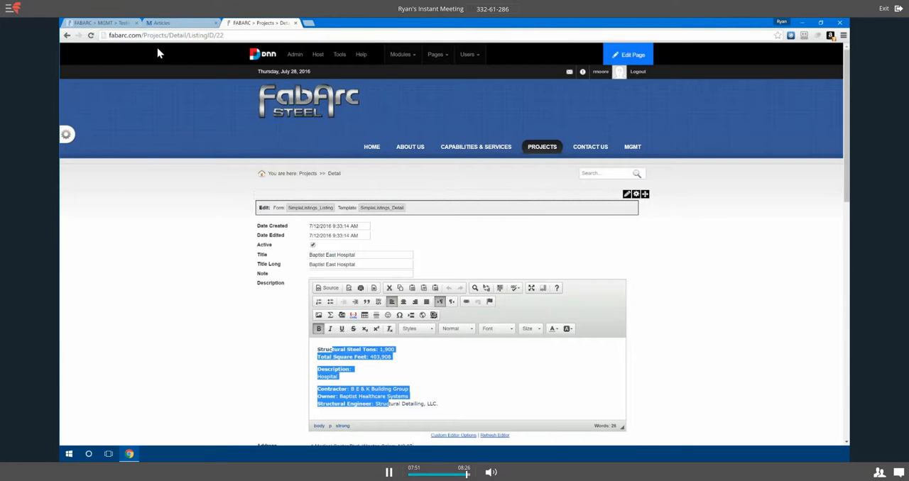
pyautogui.click(113, 23)
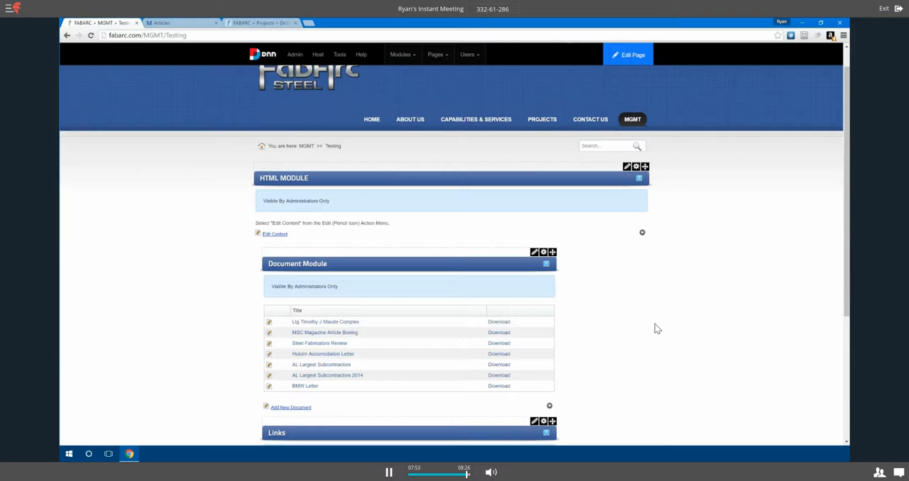